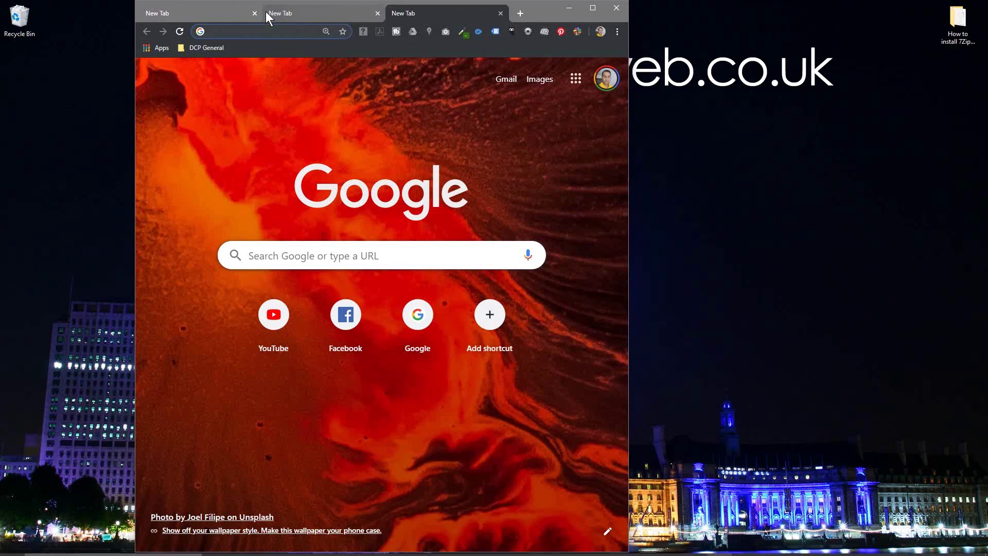
Close the two extra Chrome tabs, Google '7zip', and open 7-zip.org in a maximized window.
left_click(254, 13)
left_click(254, 13)
left_click(310, 252)
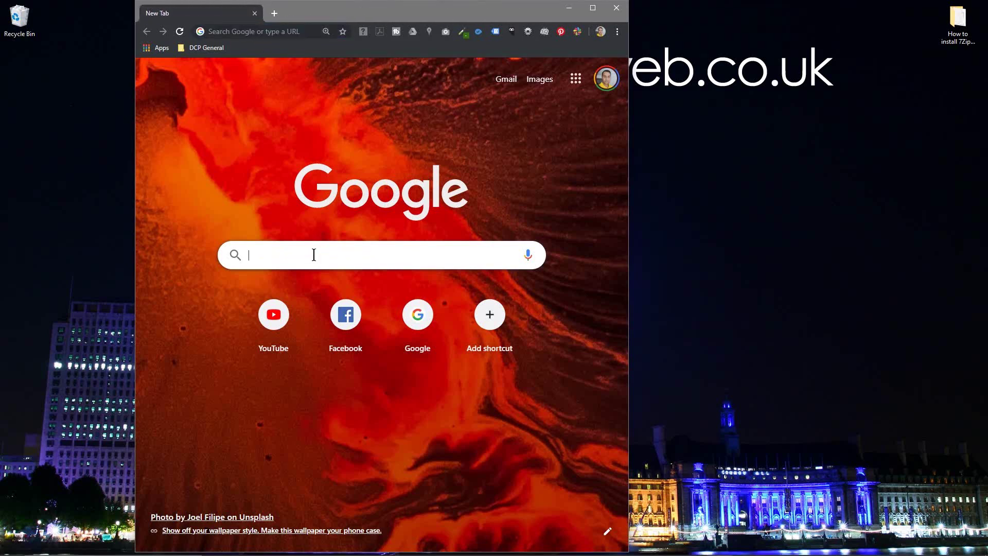
type("7zip")
key("BackSpace")
key("BackSpace")
key("BackSpace")
key("BackSpace")
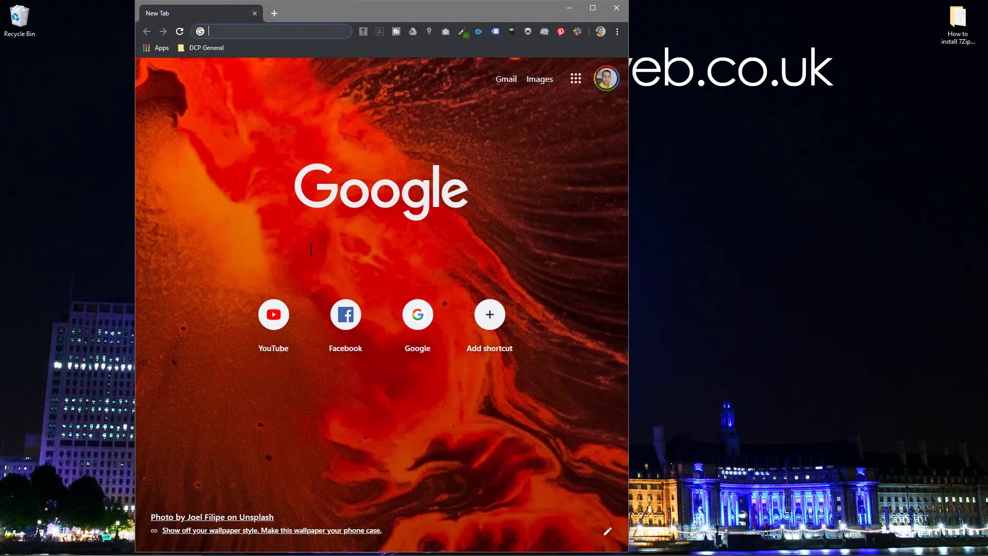
type("7zip")
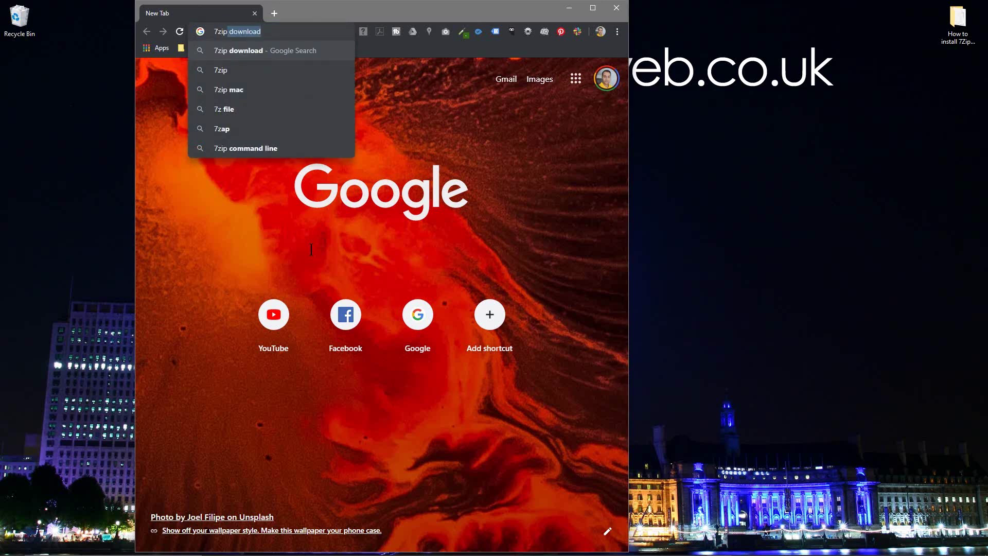
key("Delete")
key("Return")
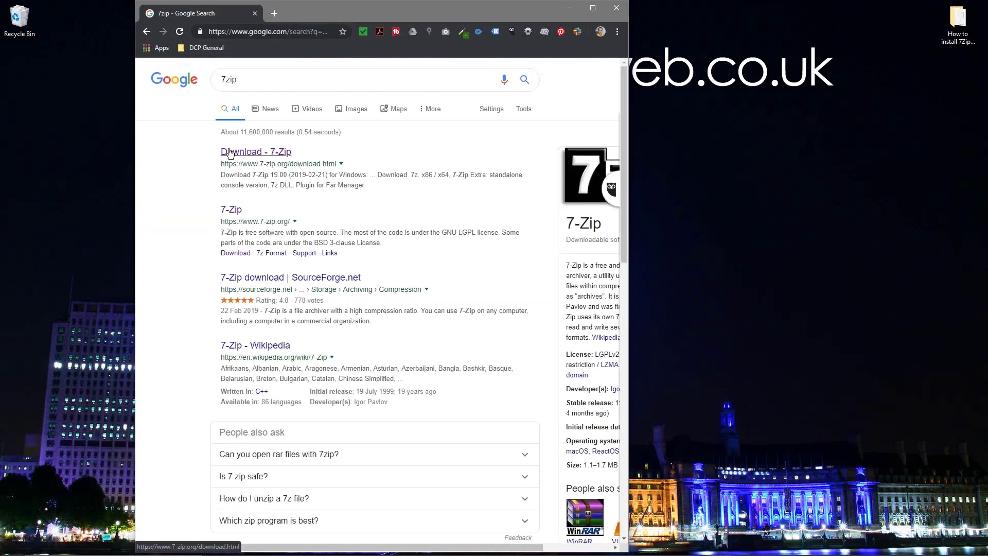
left_click(240, 209)
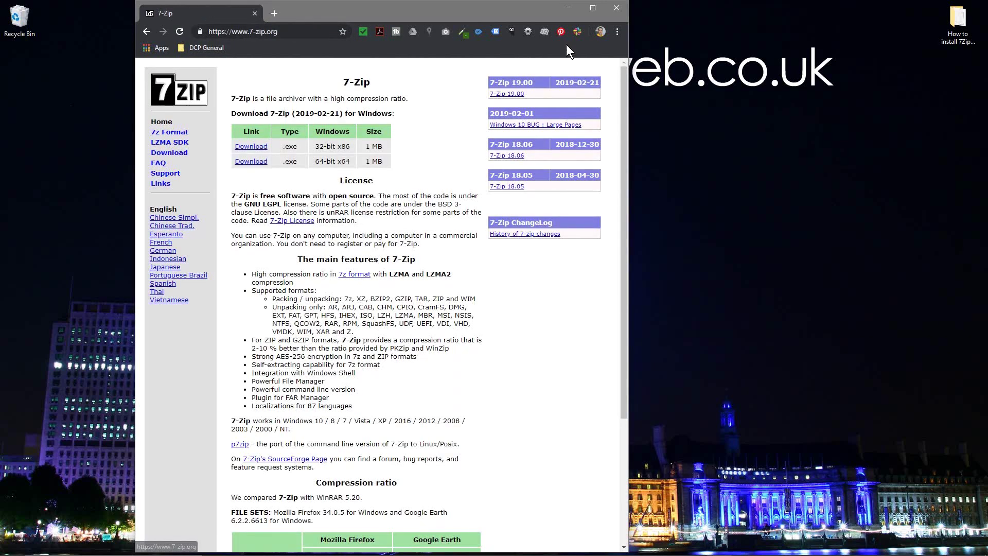
left_click(592, 8)
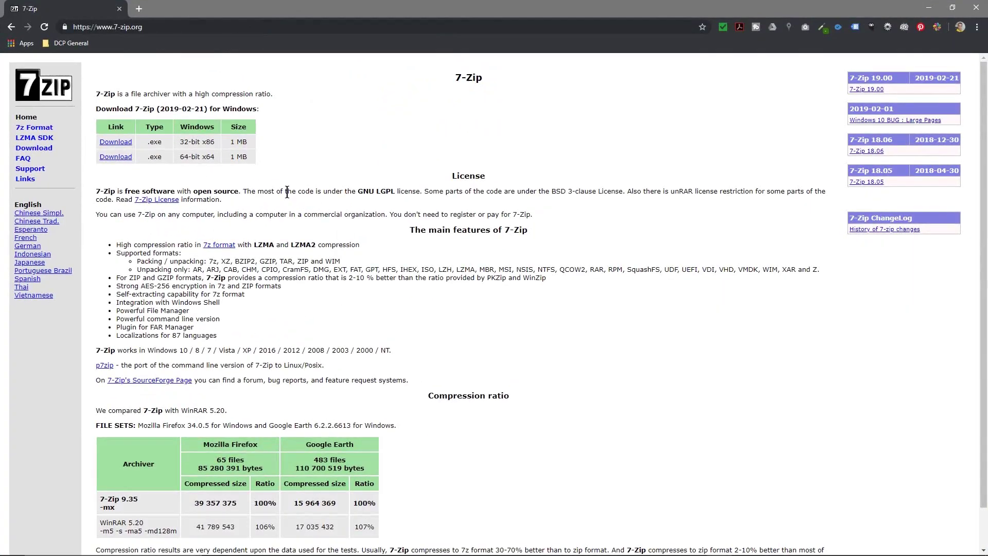
Go to the 7-Zip download page and highlight the two 19.00 .msi installer rows.
left_click_drag(153, 142, 151, 154)
left_click(152, 154)
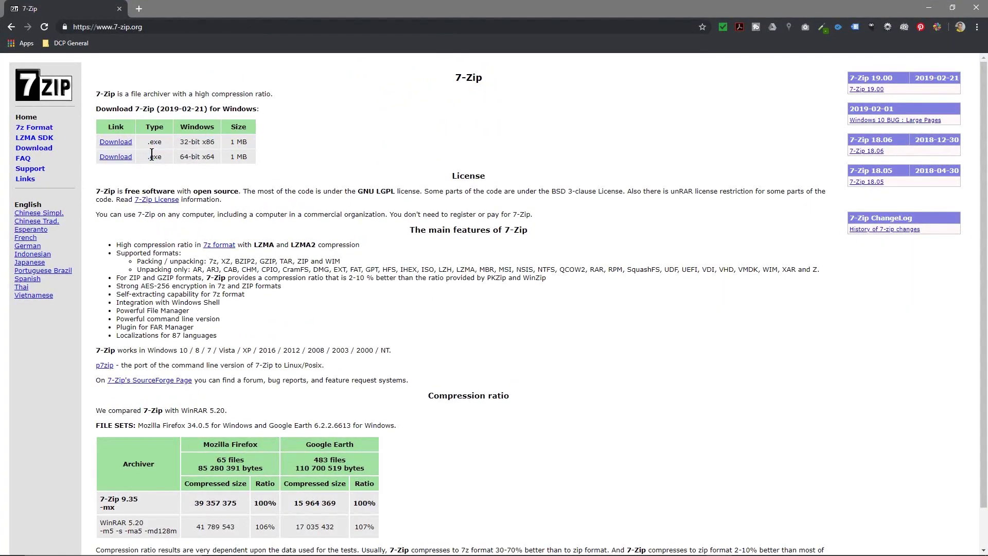
left_click(34, 148)
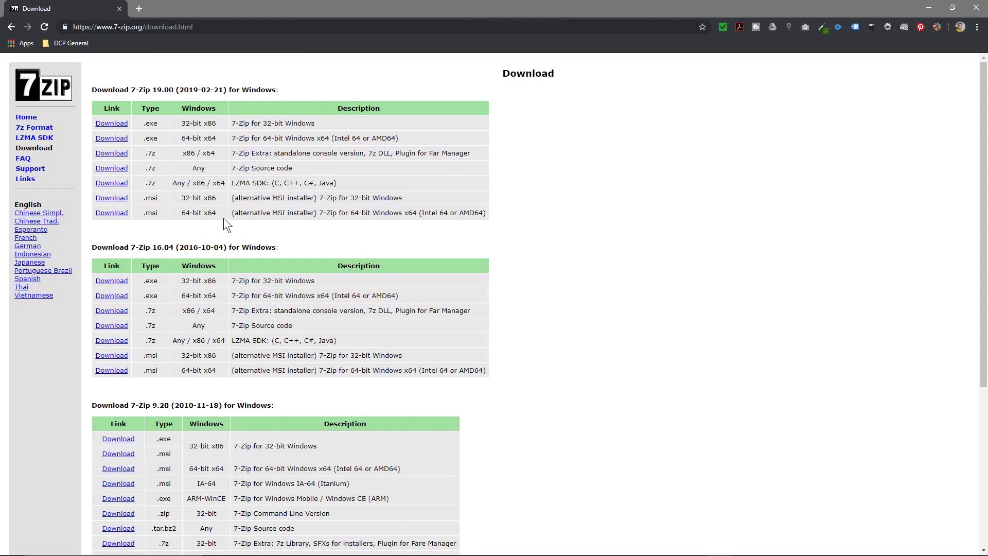
left_click_drag(486, 214, 194, 205)
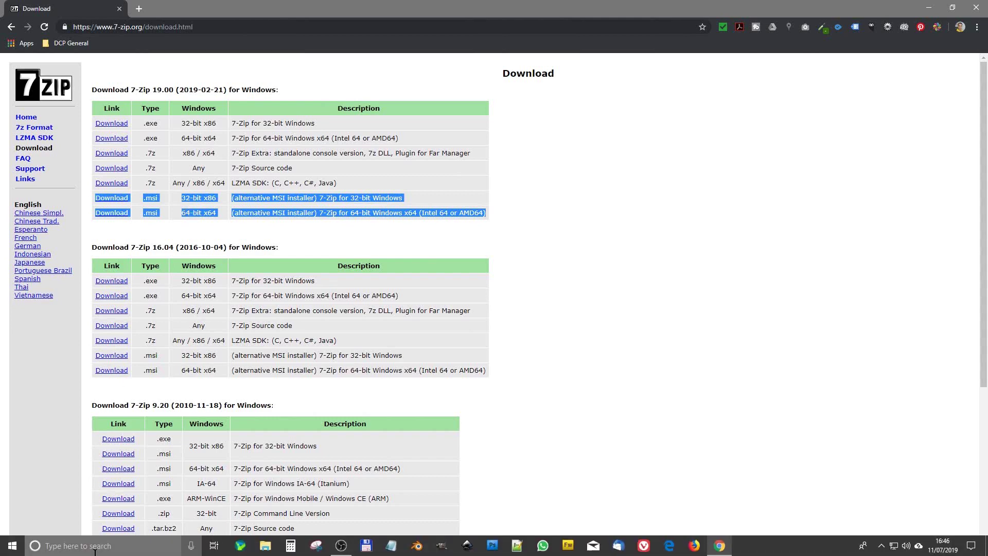
Open System Information from Windows search and move it below the download table.
left_click(100, 547)
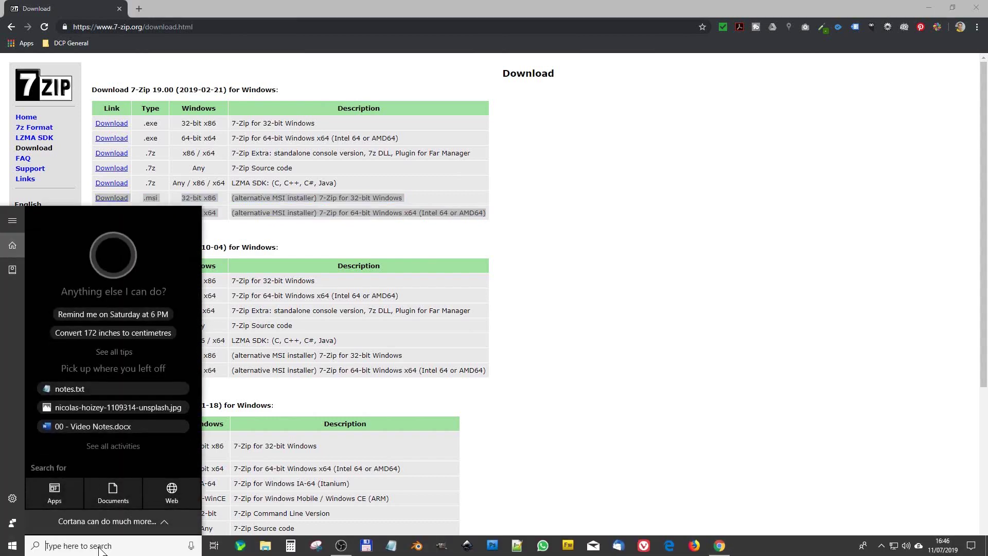
type("system")
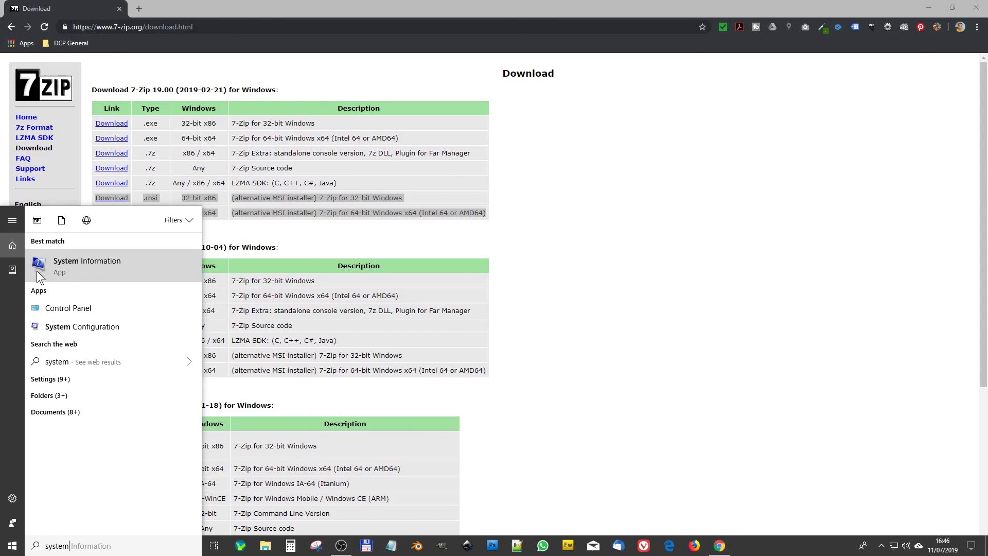
left_click(84, 259)
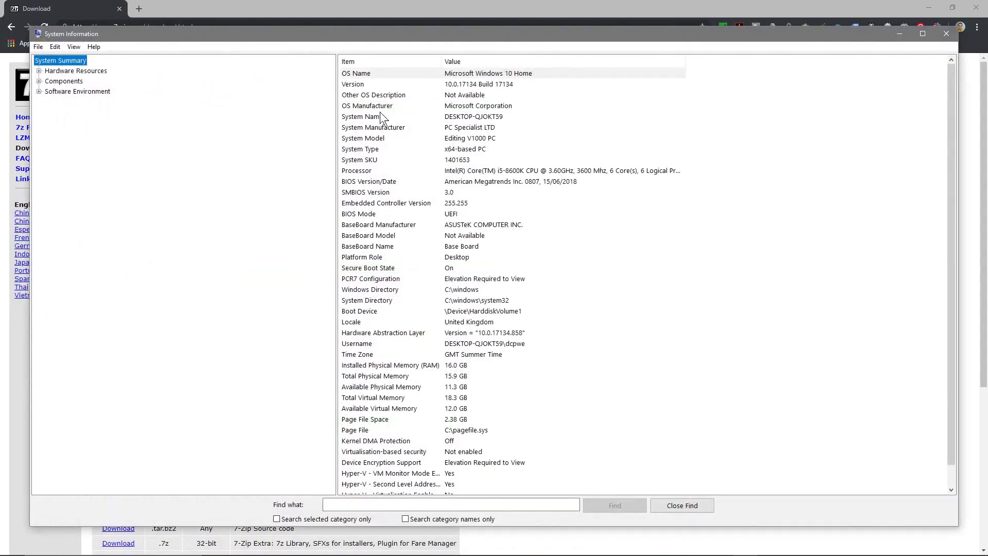
left_click_drag(382, 32, 357, 236)
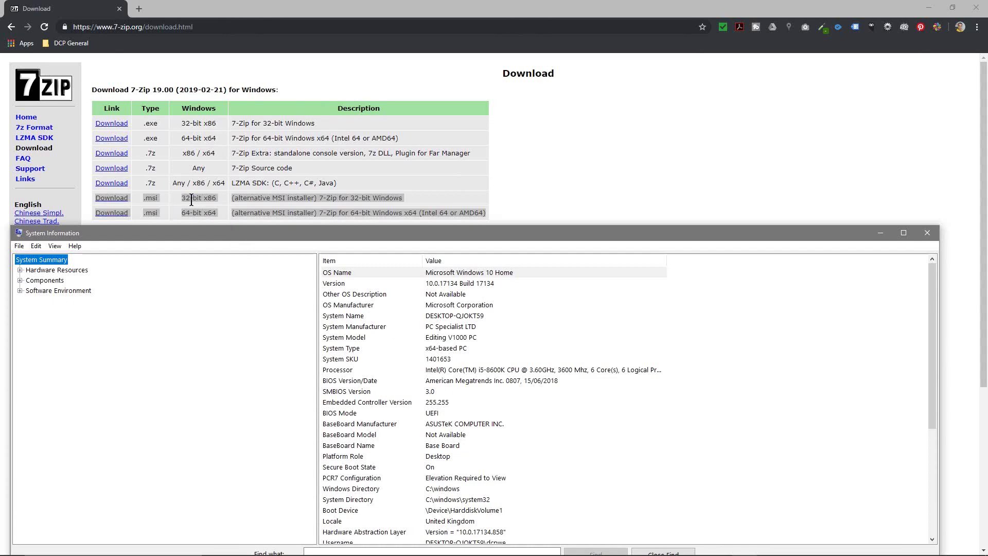
Close System Information and download the 64-bit 7-Zip 19.00 .msi installer.
left_click(922, 232)
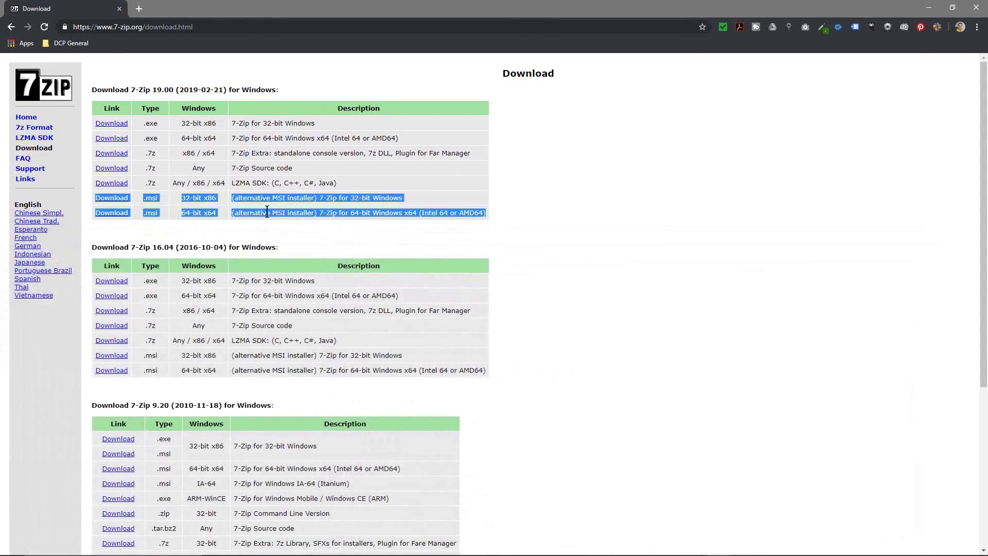
left_click(203, 236)
left_click(107, 213)
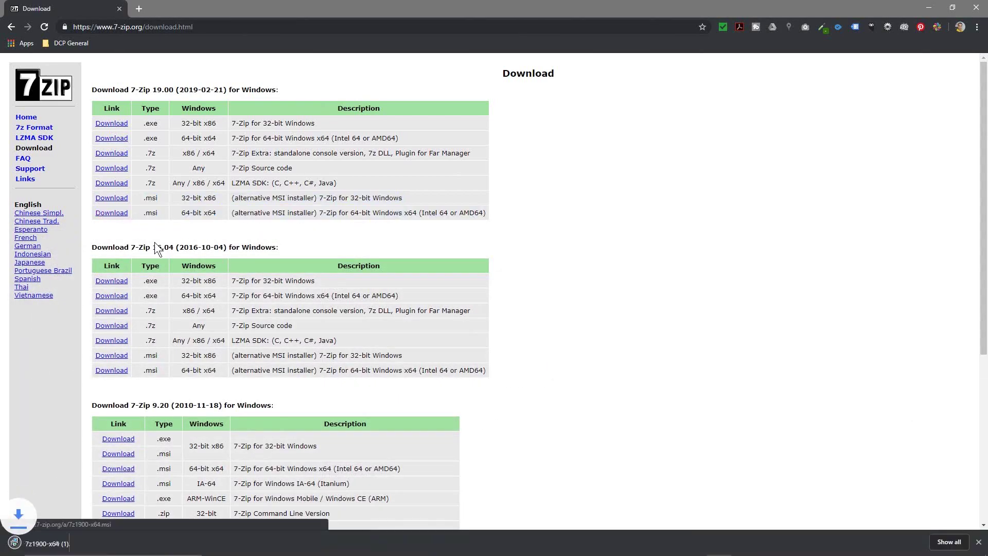
Move the downloaded installer into the How to install 7Zip on Windows 10 folder and close Chrome.
key("super+Left")
left_click(704, 94)
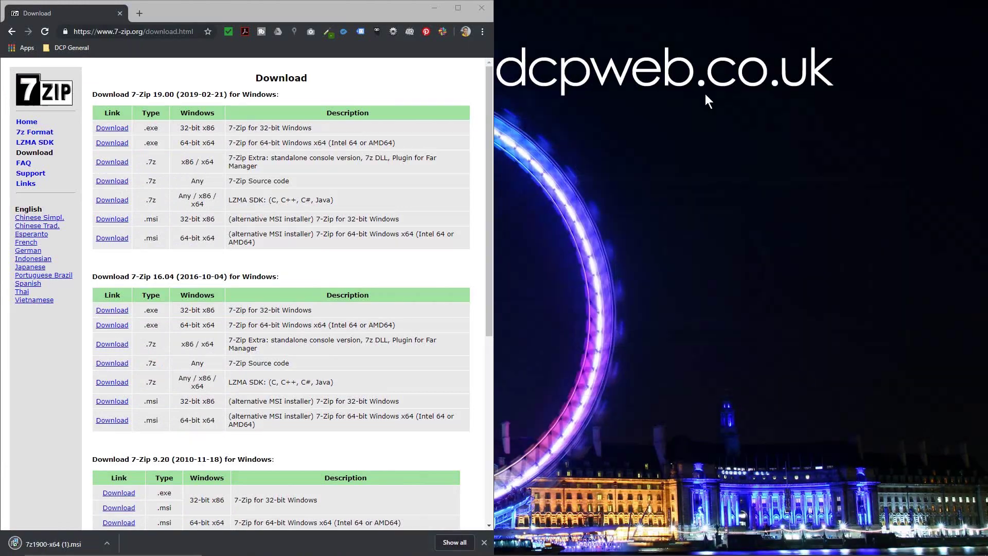
double_click(947, 39)
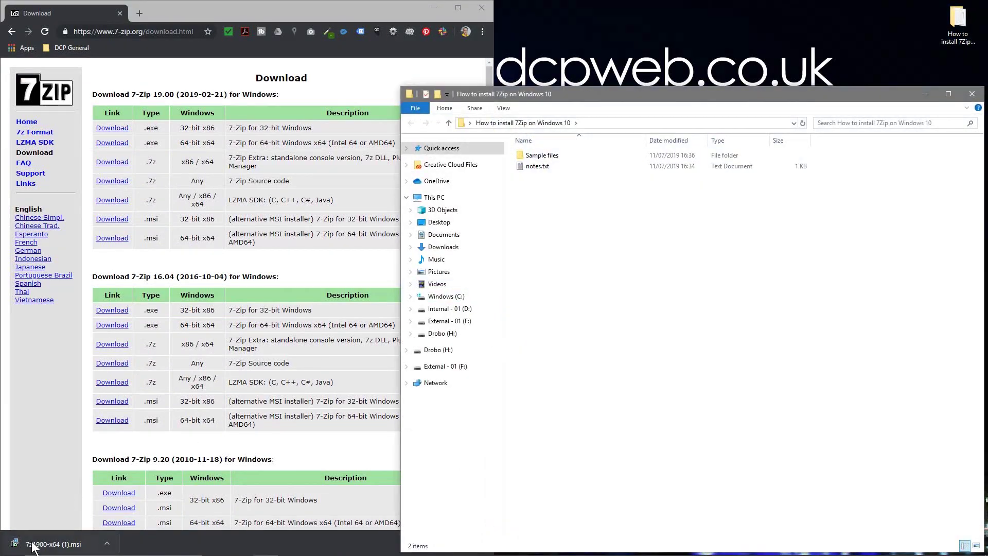
left_click_drag(52, 544, 546, 190)
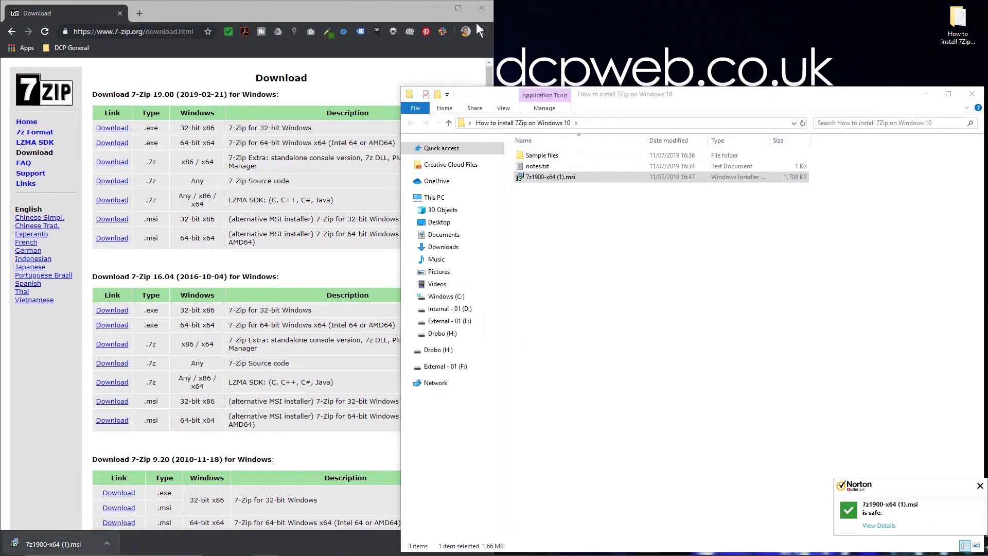
left_click(481, 9)
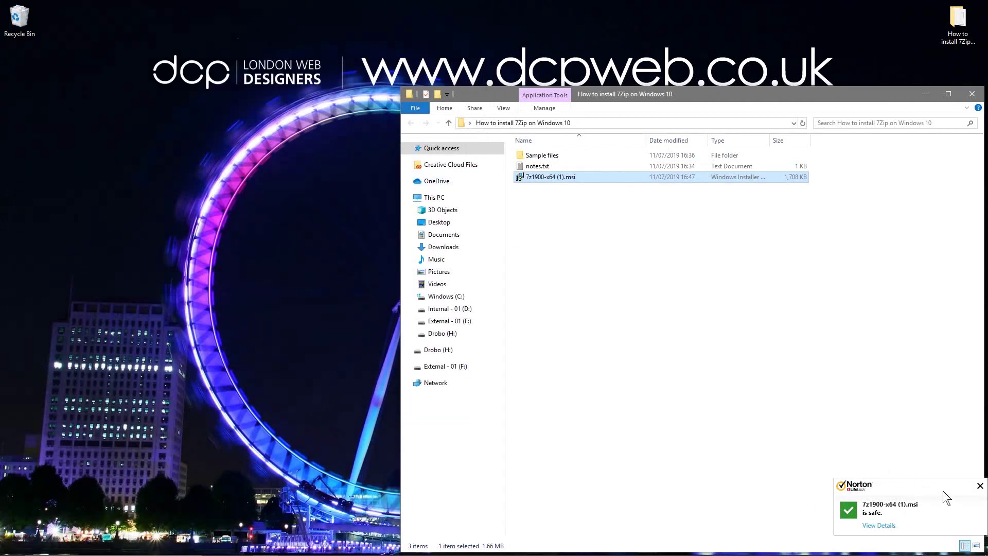
left_click(979, 485)
left_click(668, 359)
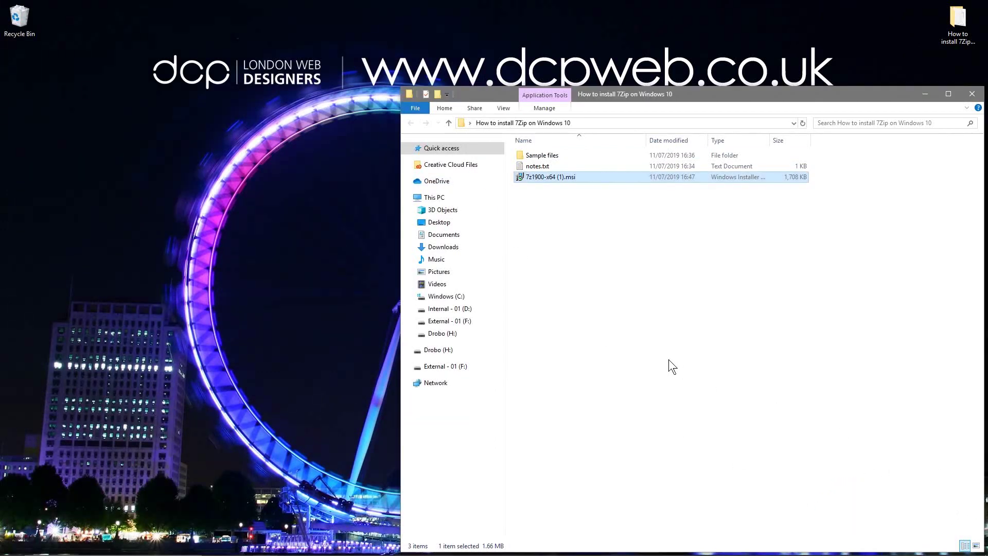
Run the 7-Zip 19.00 x64 installer, accepting the license agreement.
double_click(554, 178)
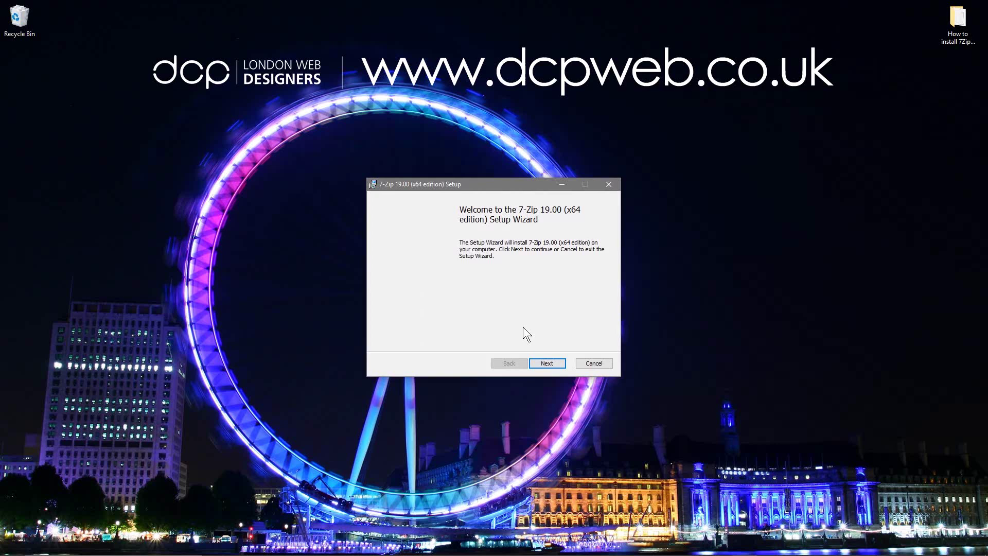
left_click(535, 327)
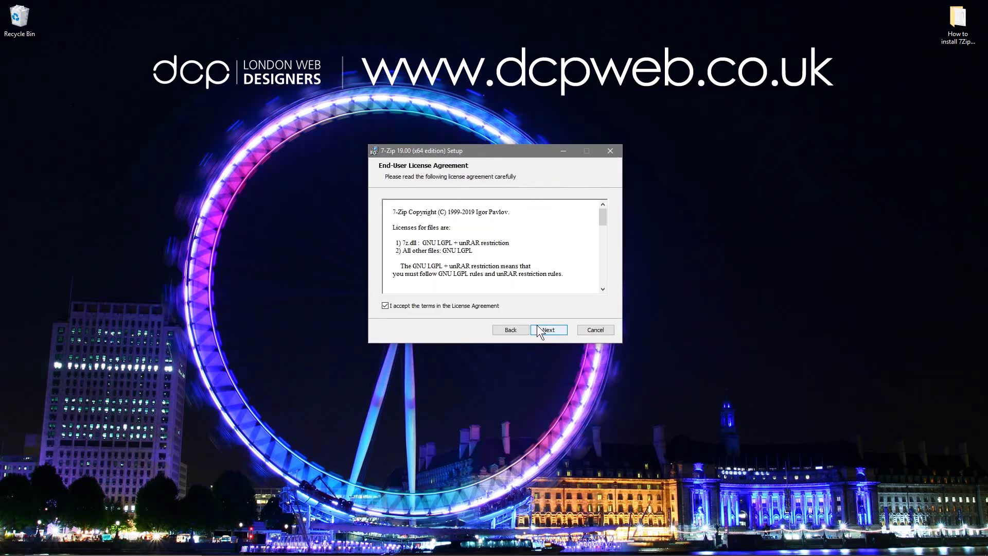
left_click(539, 328)
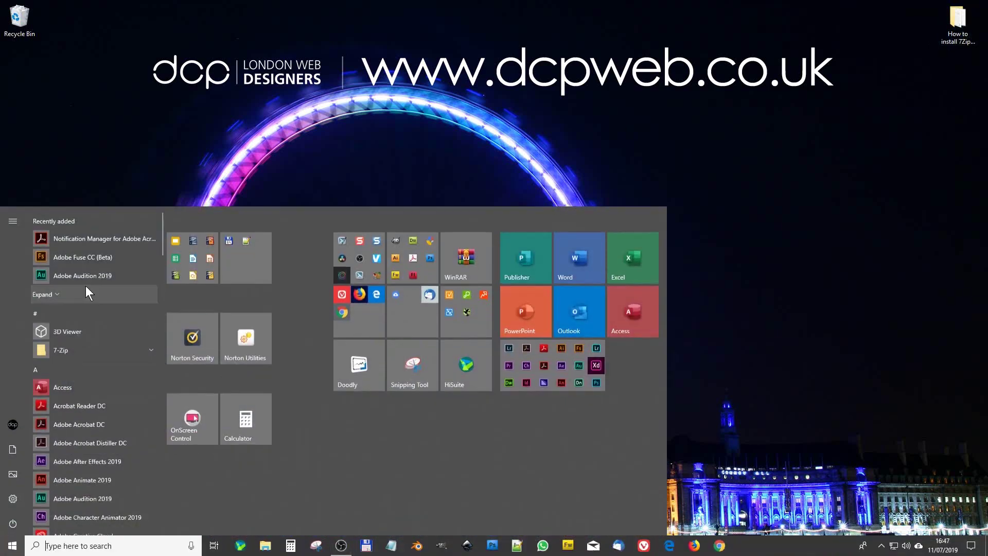
Check the 7-Zip Start menu entries, then delete 7z1900-x64 (1).msi from the tutorial folder.
left_click(64, 348)
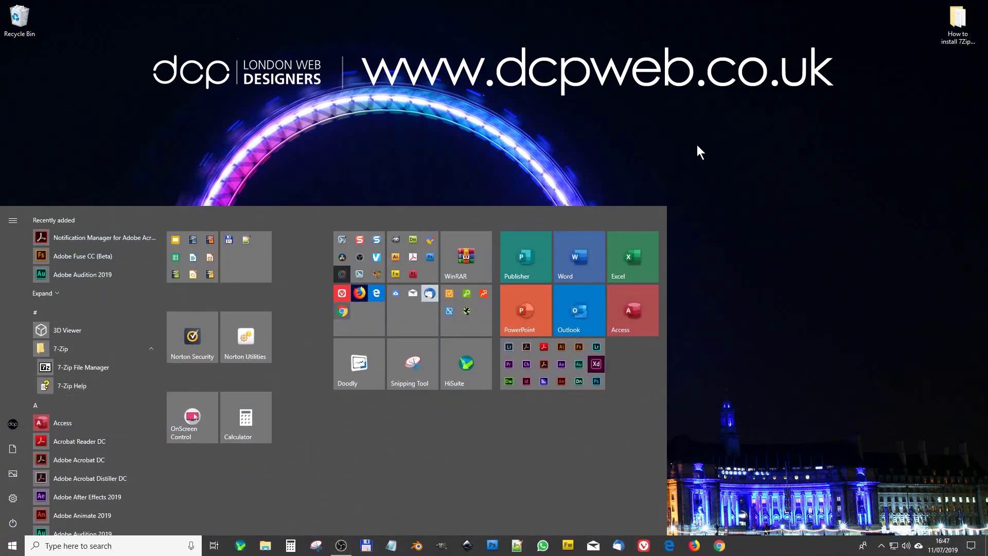
left_click(953, 31)
double_click(952, 37)
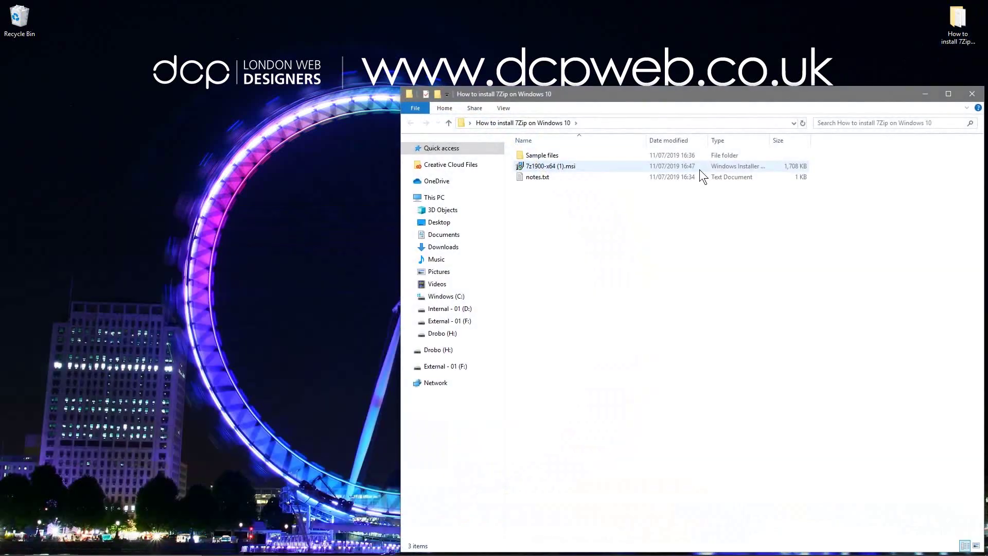
left_click(535, 170)
key("Delete")
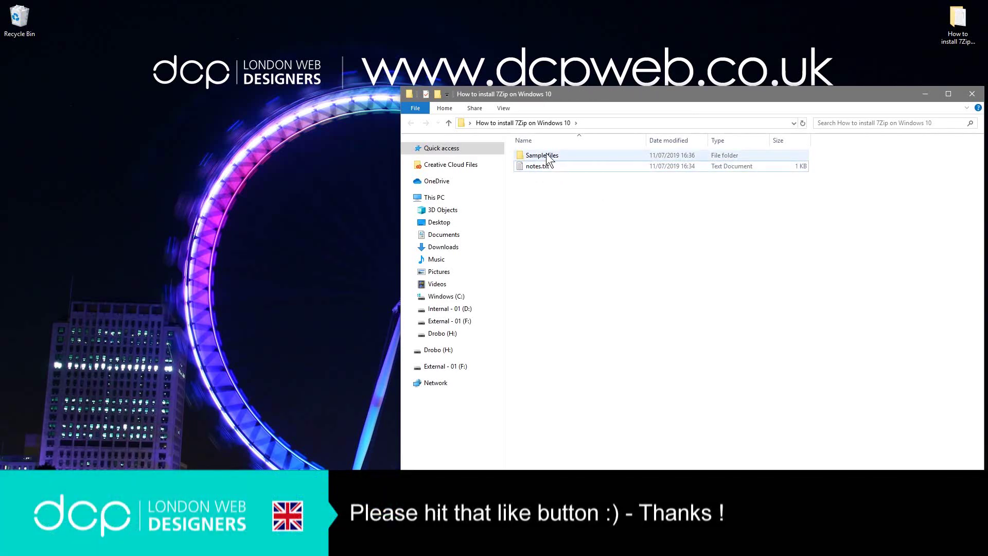
Bring up the Sample files folder's 7-Zip menu, dismiss it without compressing, and reselect the folder.
left_click(545, 152)
right_click(545, 153)
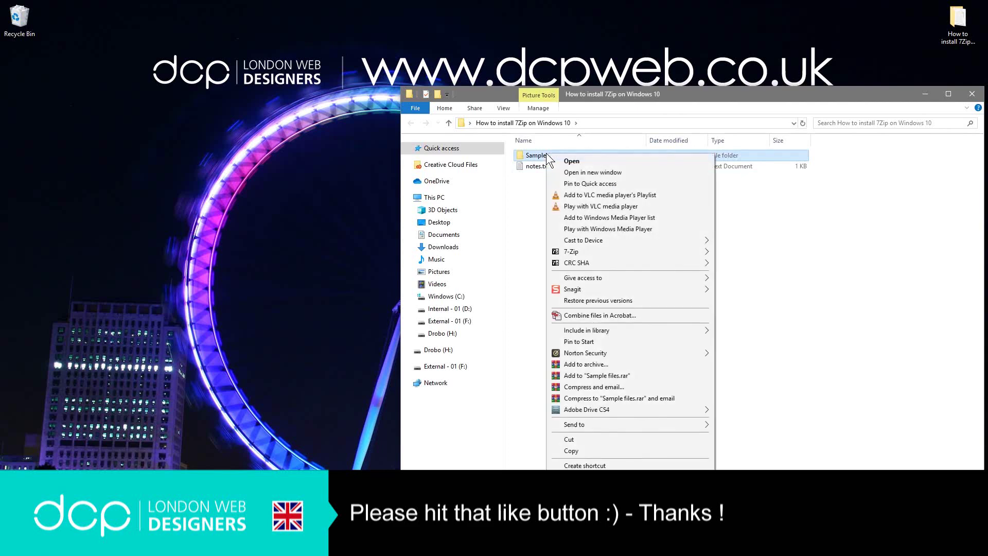
mouse_move(612, 251)
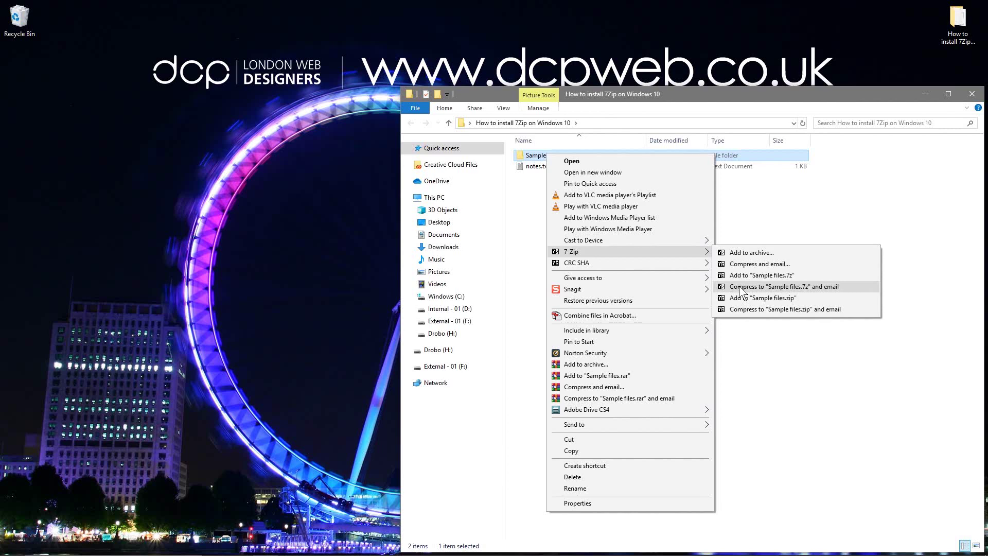
left_click(764, 198)
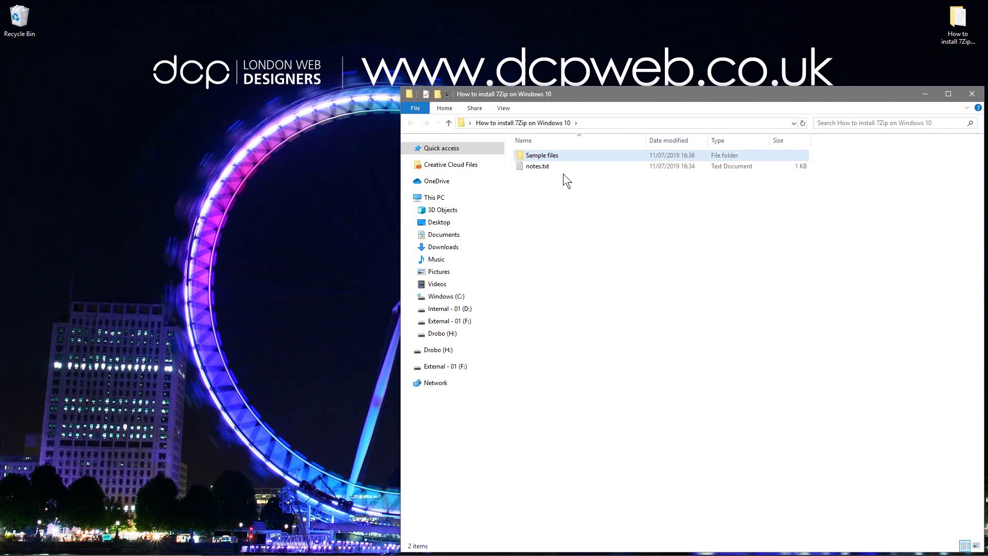
left_click(545, 156)
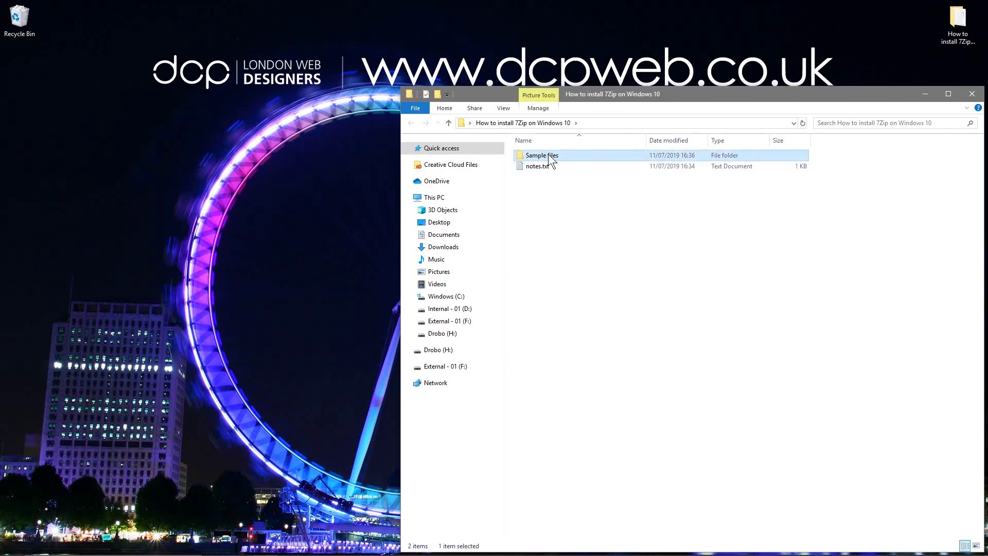
Open Sample files, enlarge its window, and trial-select groups of the image thumbnails.
double_click(548, 157)
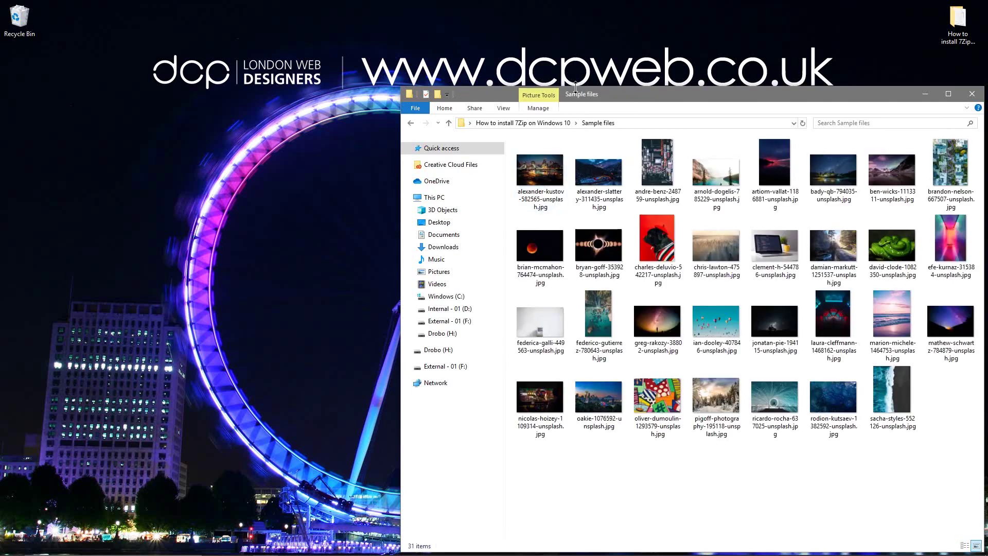
left_click_drag(583, 87, 583, 40)
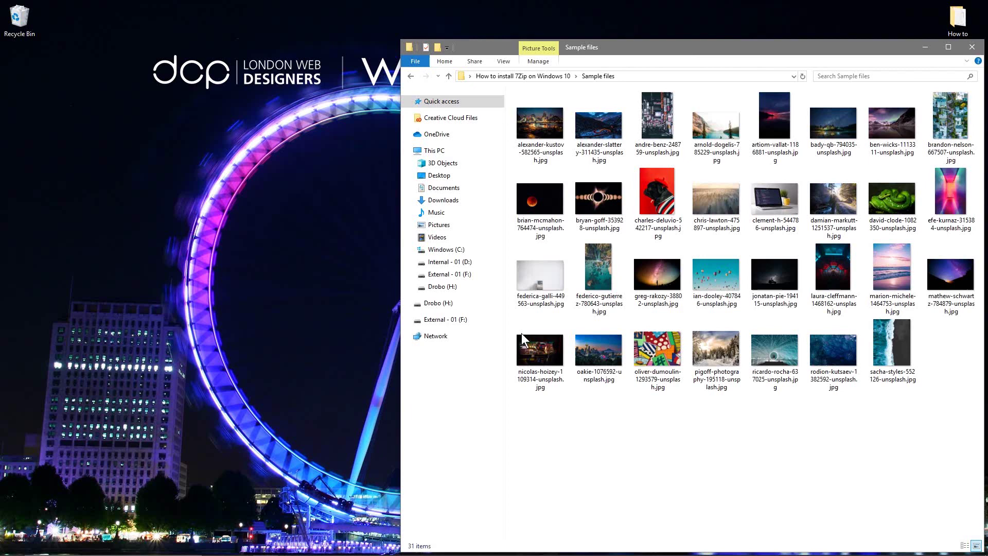
left_click(553, 125)
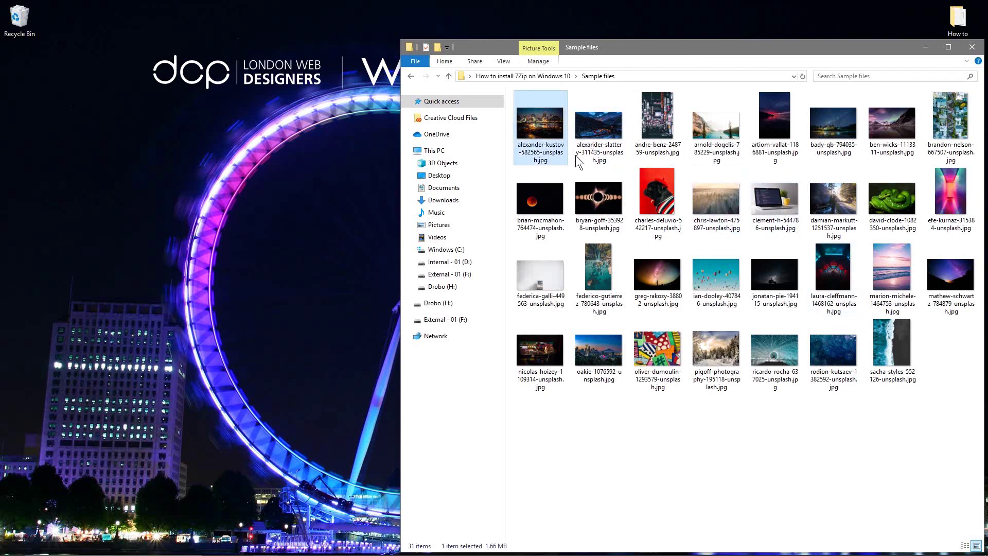
left_click_drag(600, 437, 532, 135)
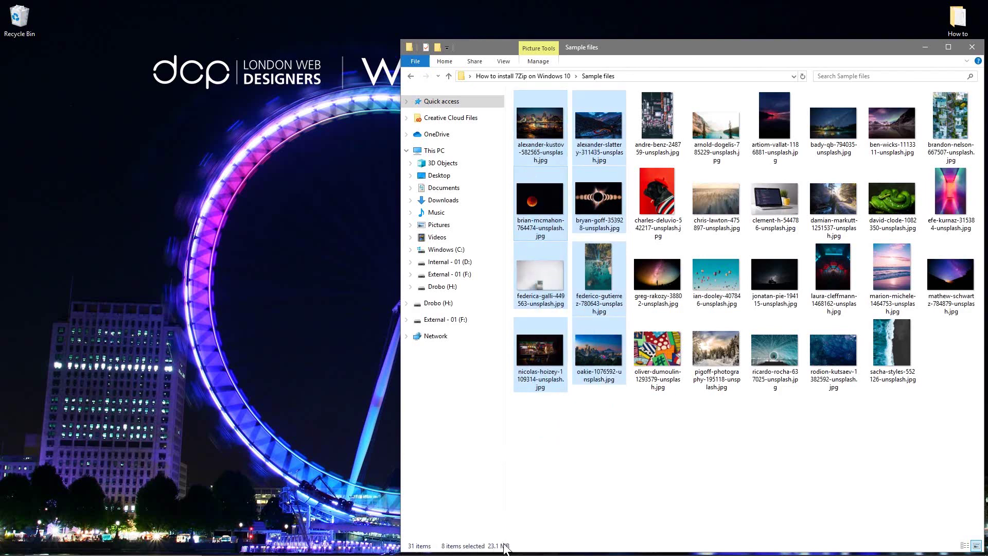
left_click_drag(949, 415, 535, 128)
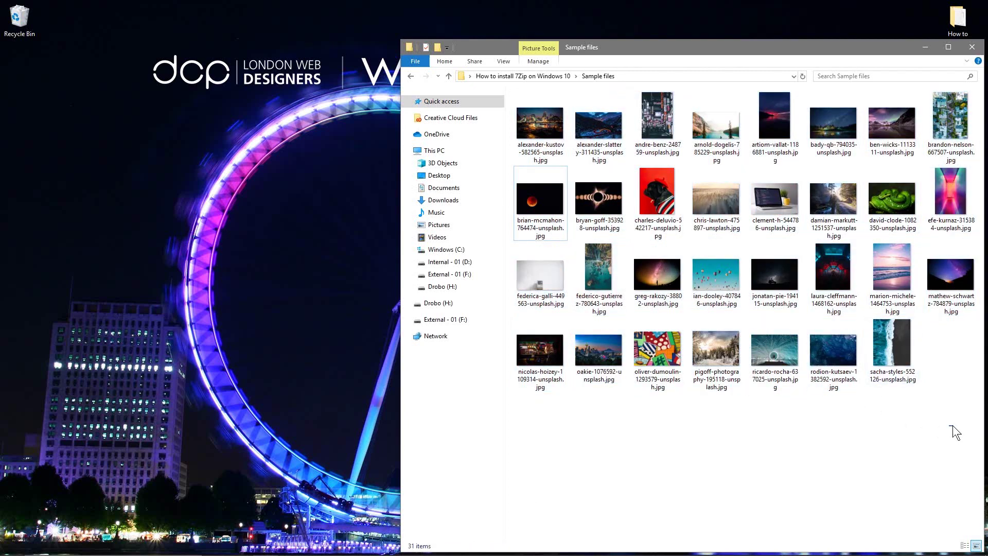
Select all 31 images and open 7-Zip's Add to archive dialog.
left_click_drag(949, 426, 521, 111)
right_click(533, 114)
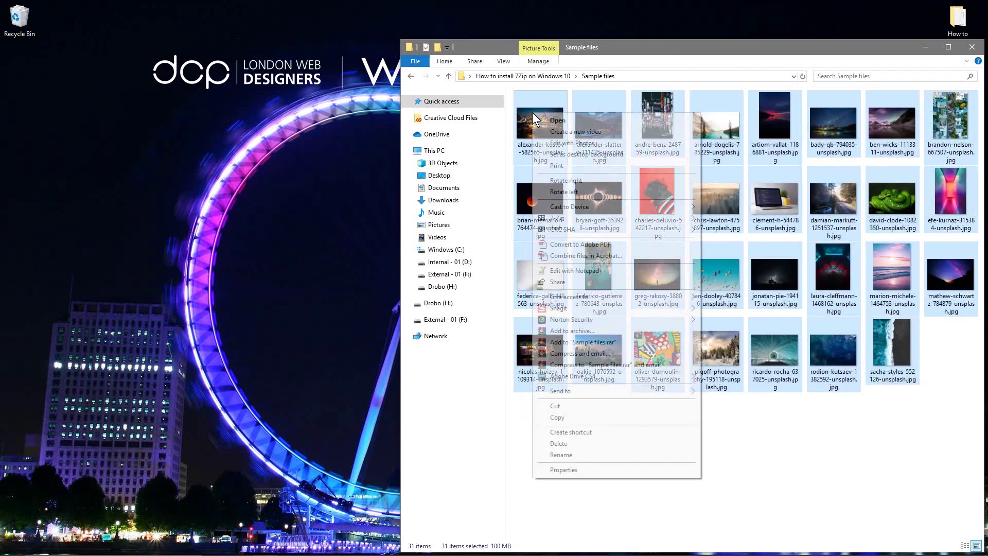
mouse_move(591, 220)
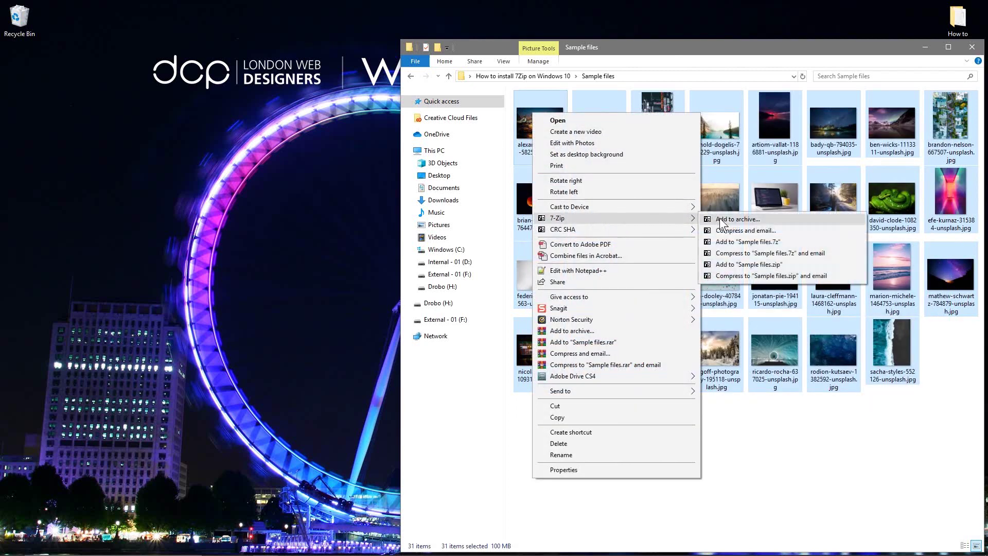
left_click(719, 219)
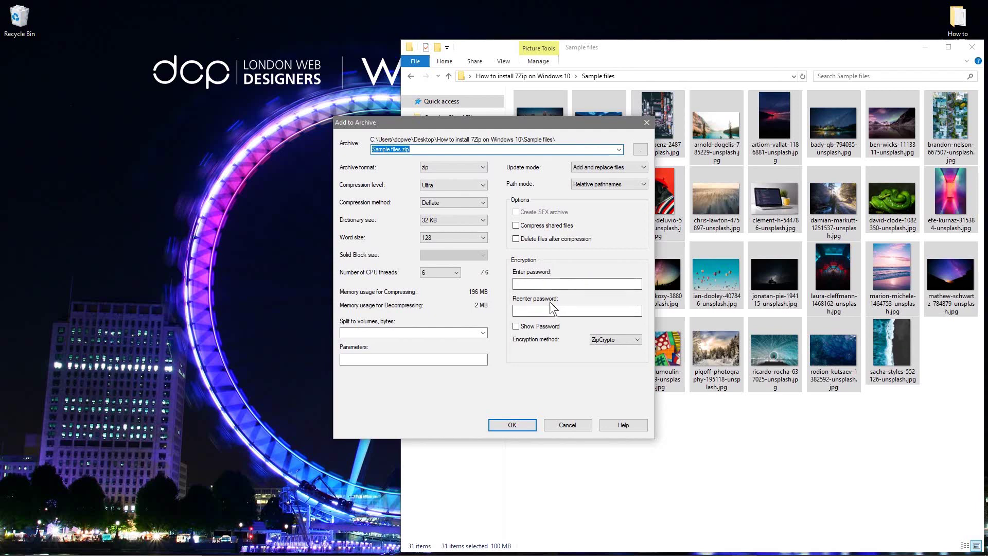
Keep zip format, Ultra level and Deflate method, and create Sample files.zip.
left_click(426, 166)
left_click(426, 167)
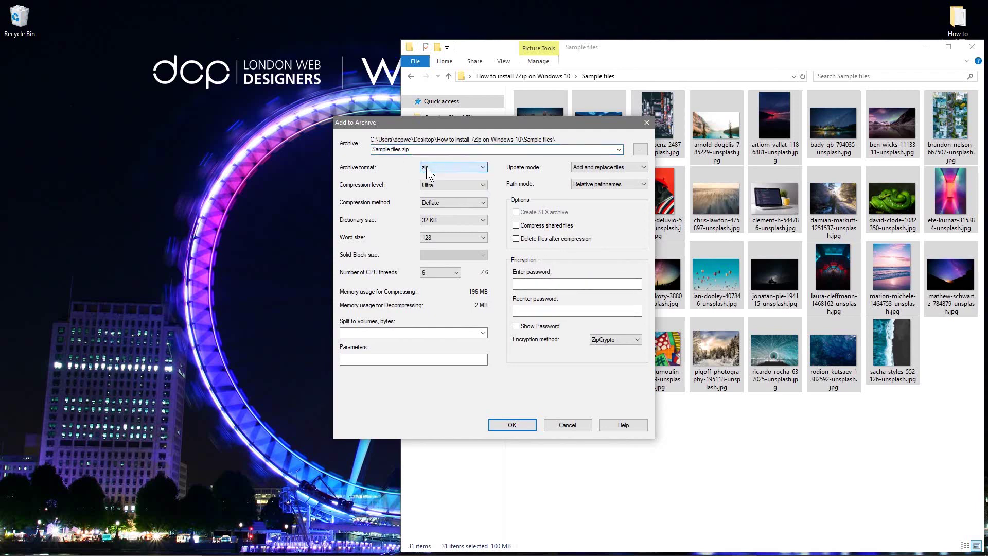
left_click(431, 186)
left_click(431, 187)
left_click(457, 204)
left_click(457, 204)
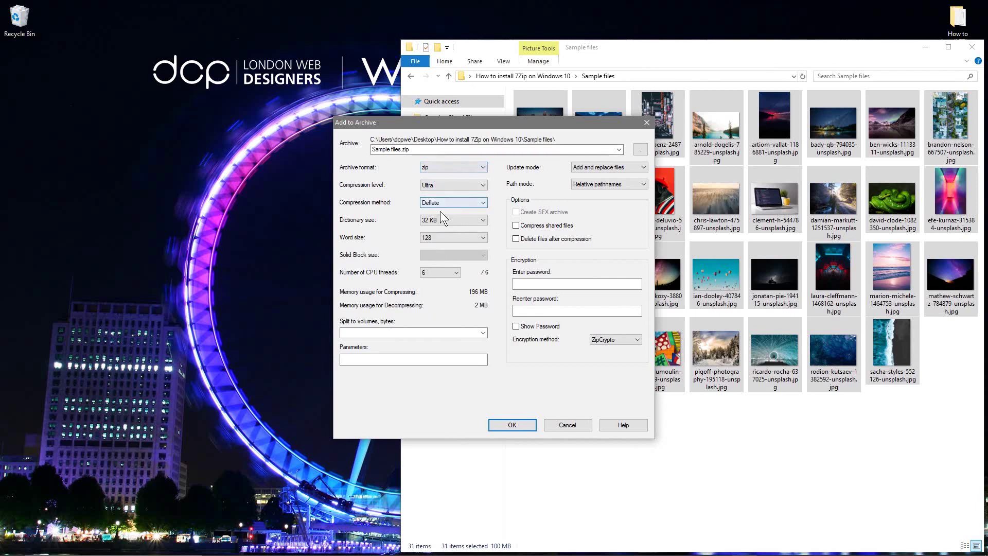
left_click(508, 424)
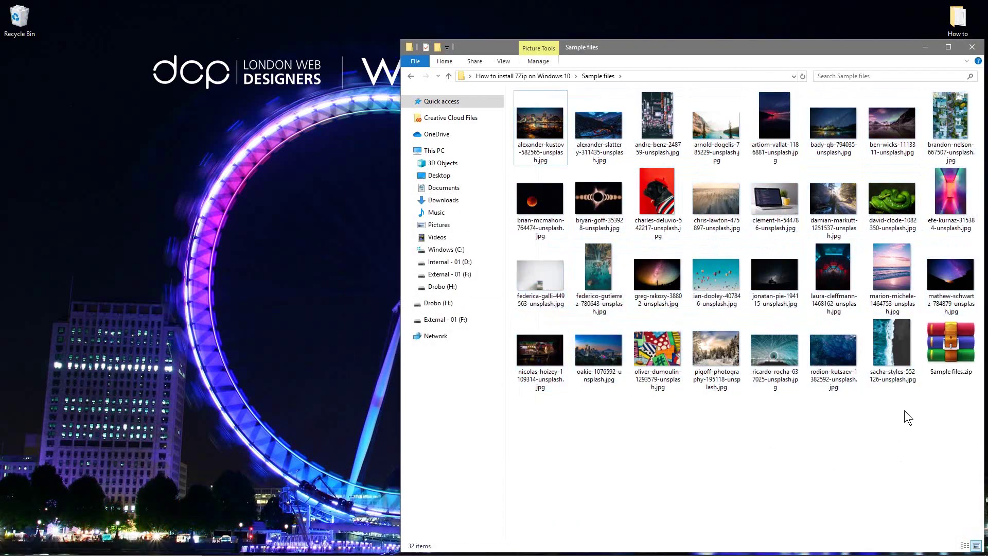
left_click(946, 366)
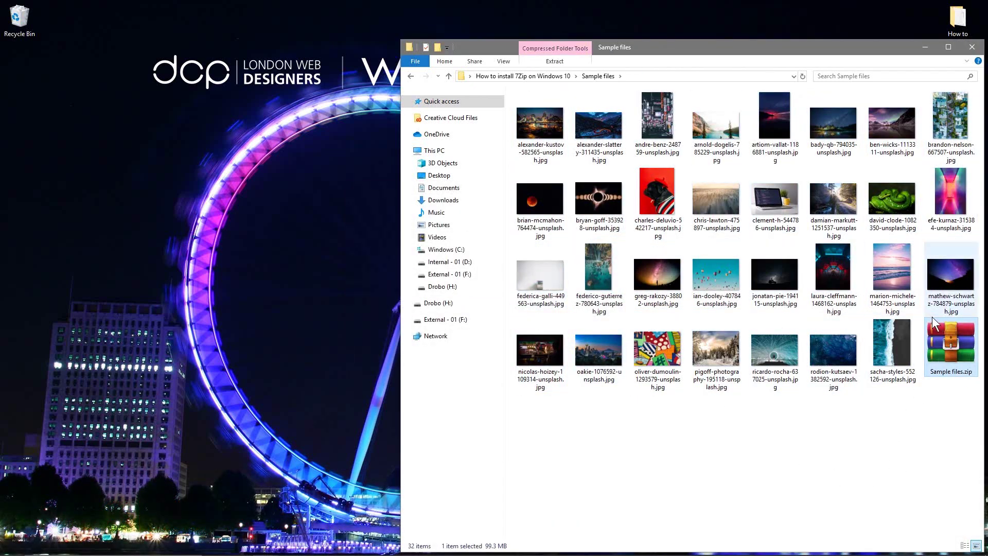
double_click(946, 349)
scroll(224, 264, "down", 1)
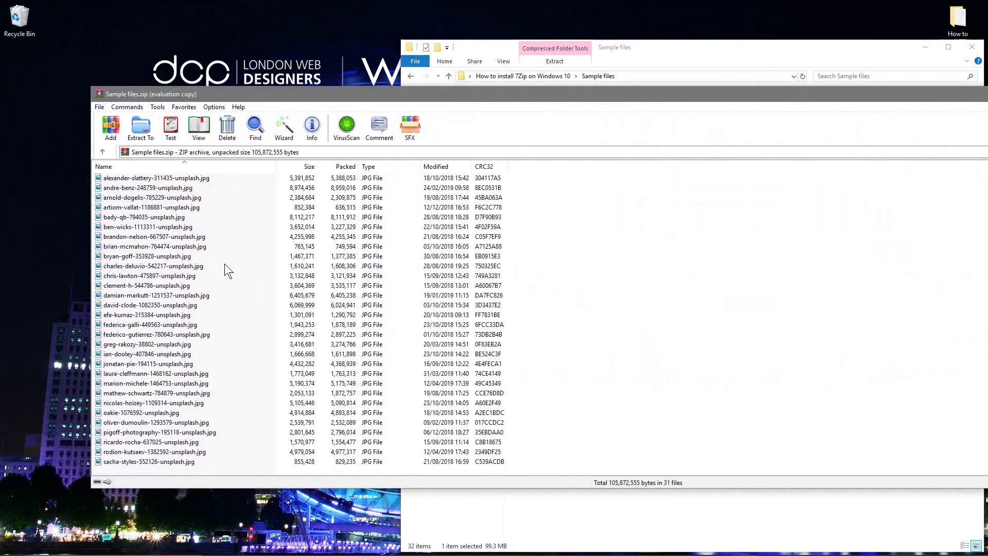
scroll(231, 258, "up", 1)
left_click(629, 291)
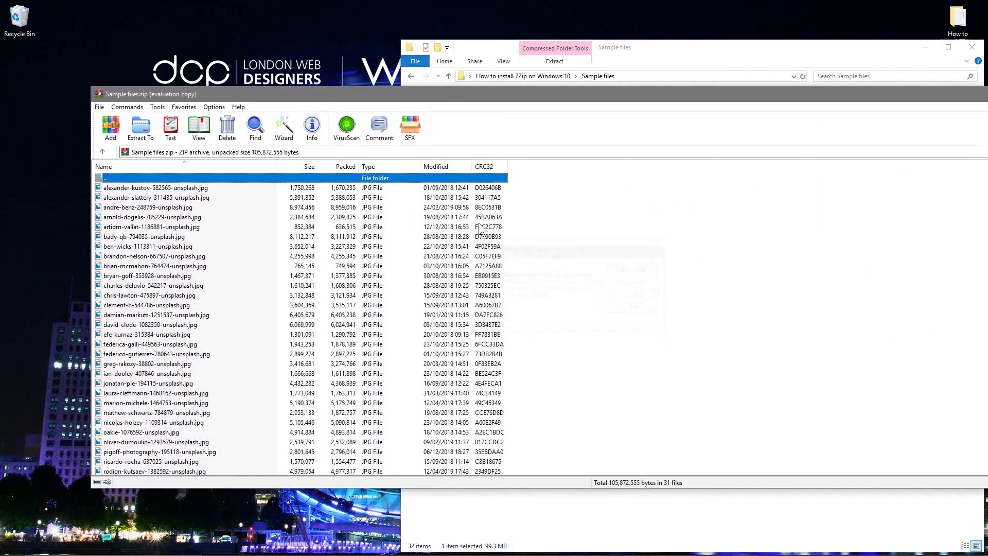
key("Escape")
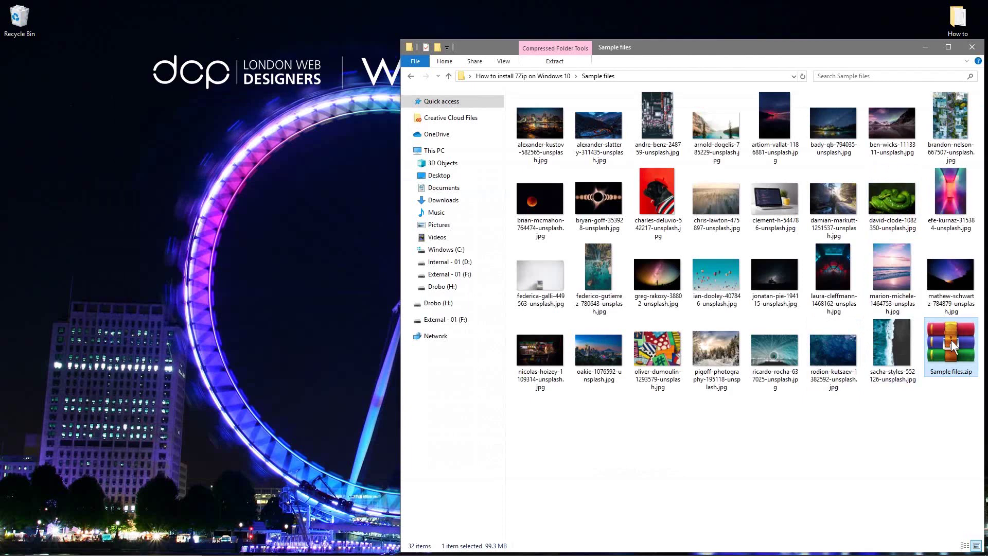
right_click(950, 340)
left_click(915, 331)
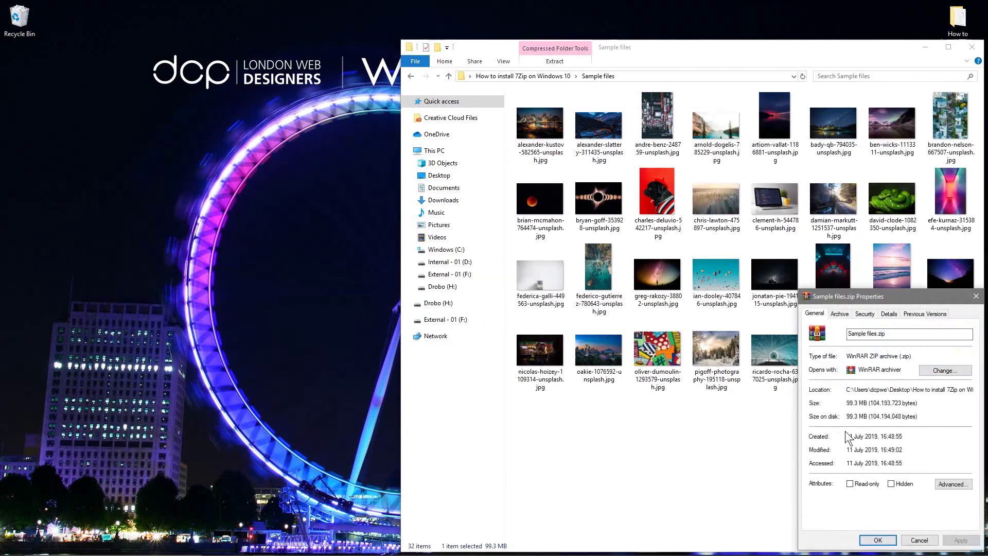
left_click_drag(846, 403, 880, 403)
left_click(976, 297)
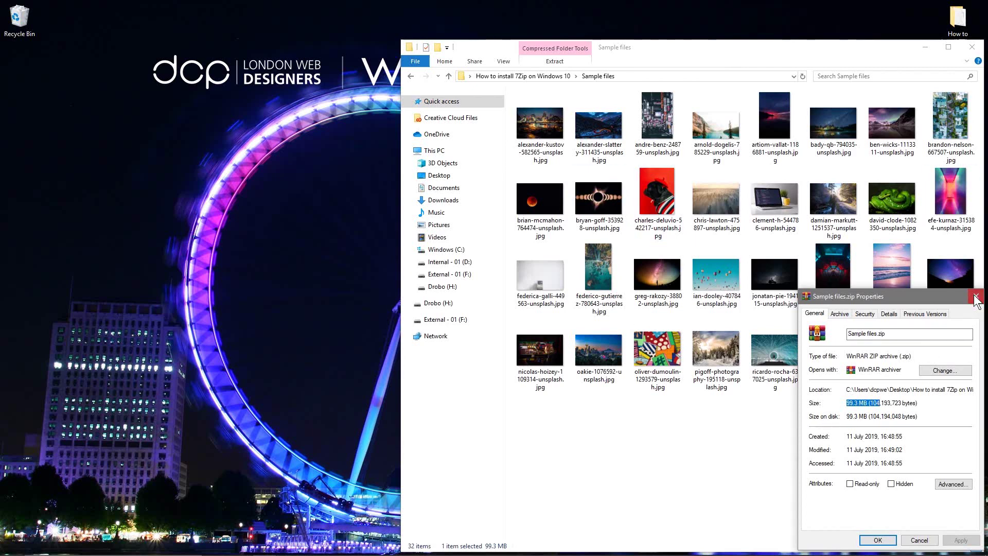
Return to the How to install 7Zip on Windows 10 parent folder.
left_click_drag(944, 355, 940, 370)
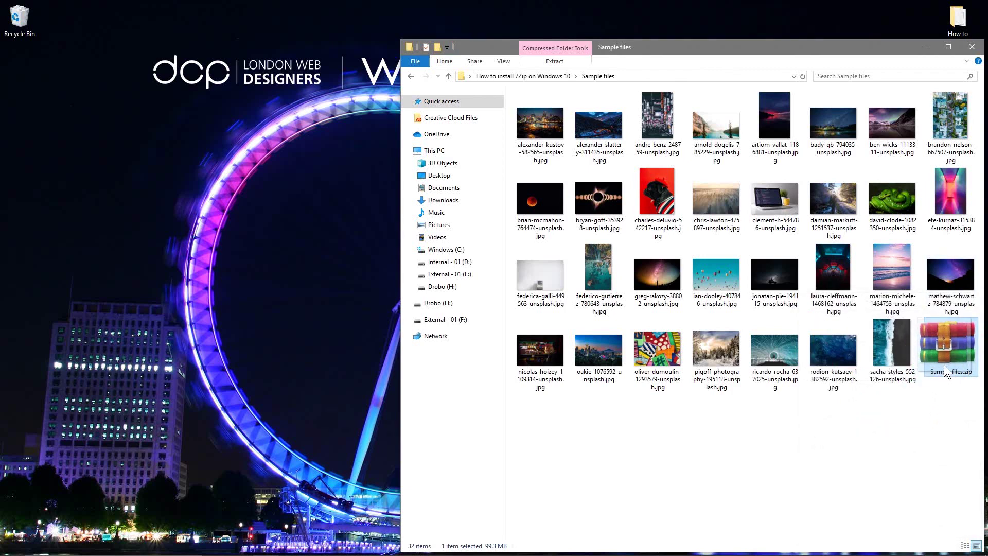
mouse_move(944, 365)
left_mouse_down()
mouse_move(488, 434)
mouse_move(368, 378)
mouse_move(944, 371)
left_mouse_up()
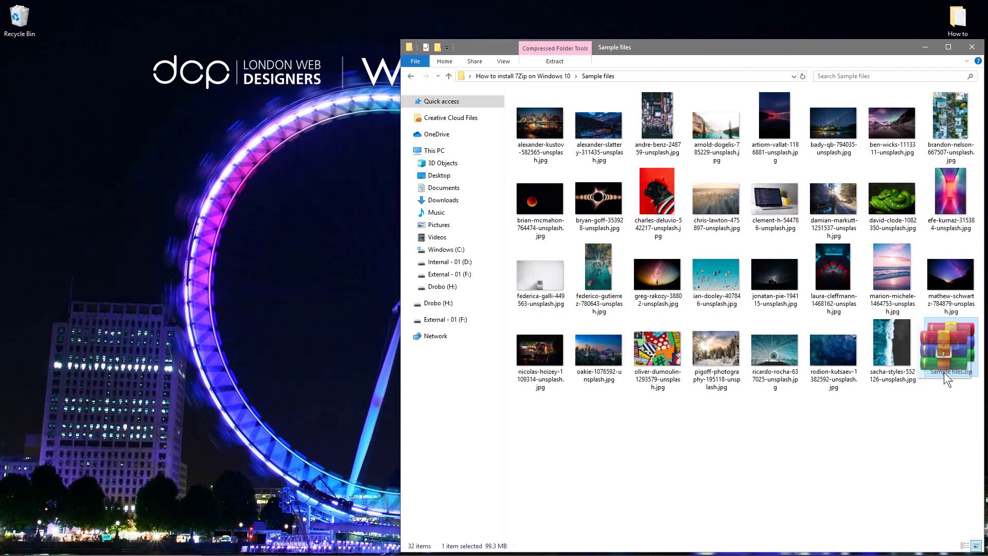
left_click_drag(943, 372, 944, 372)
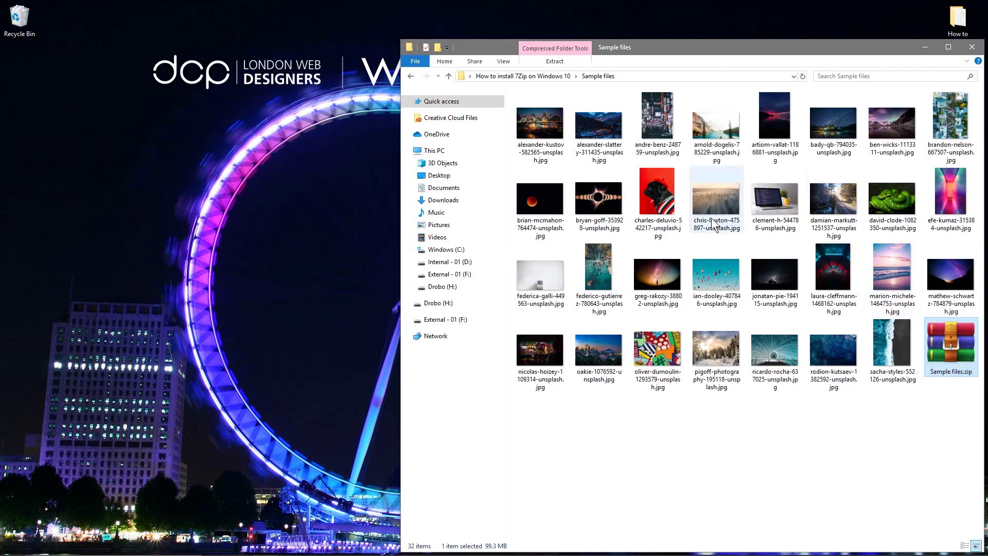
left_click(411, 76)
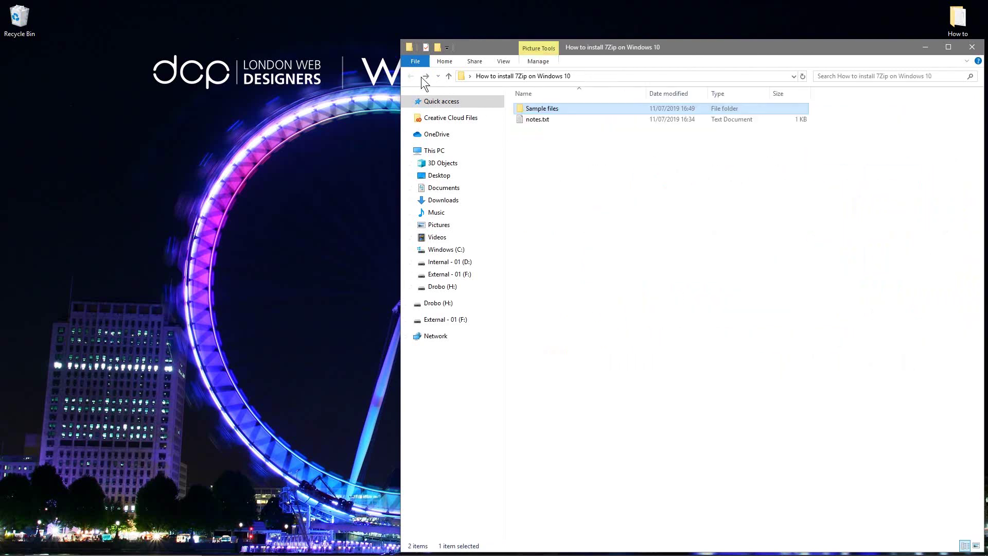
Show the 7-Zip menu for Sample files, then close it without archiving.
double_click(548, 107)
right_click(549, 105)
mouse_move(638, 206)
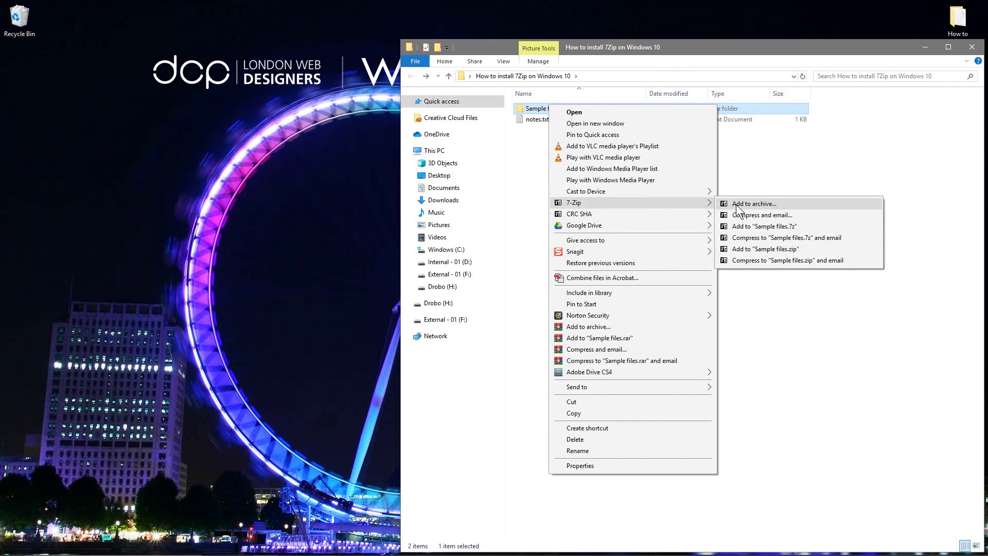
left_click(752, 169)
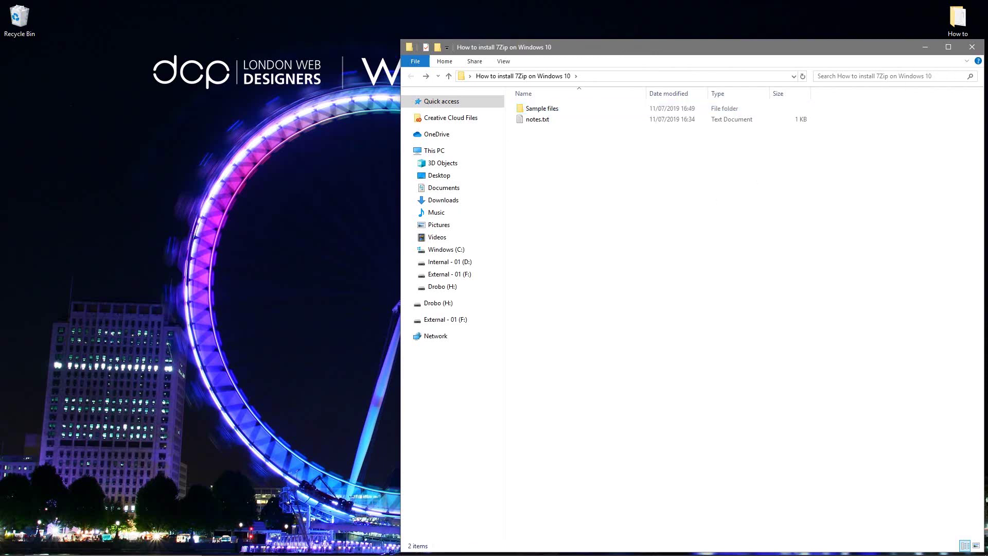